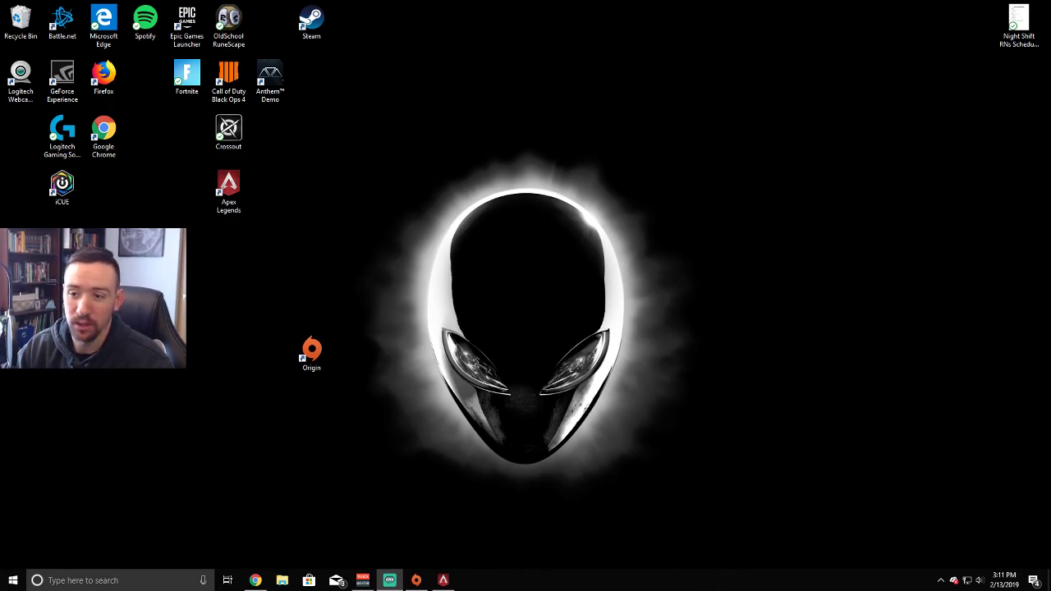
Launch the Origin client from its desktop shortcut and go to the home page
{"action": "left_click", "coordinate": [312, 353]}
{"action": "double_click", "coordinate": [312, 353]}
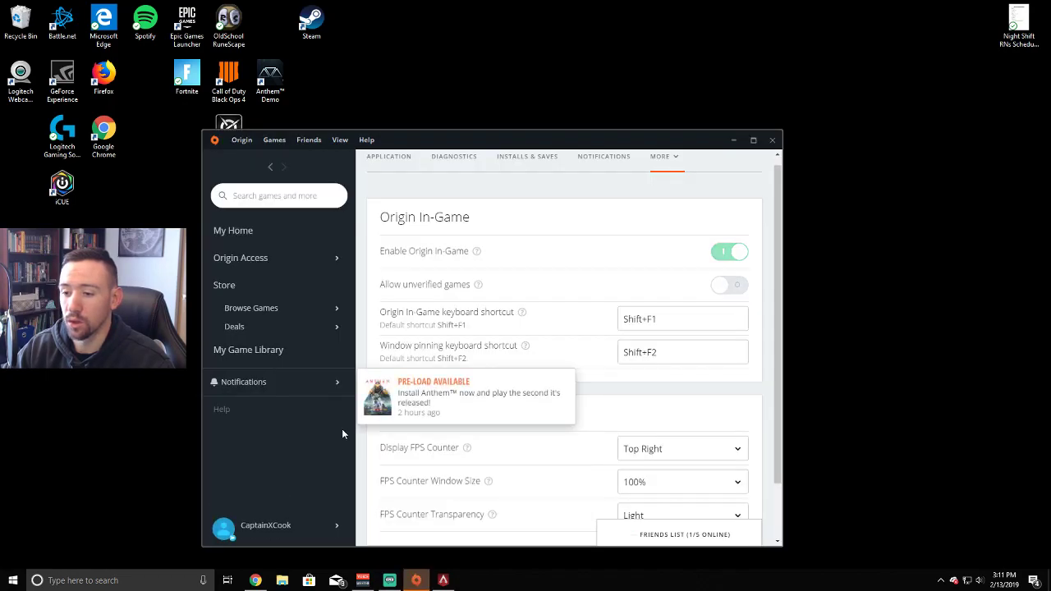
{"action": "left_click", "coordinate": [241, 140]}
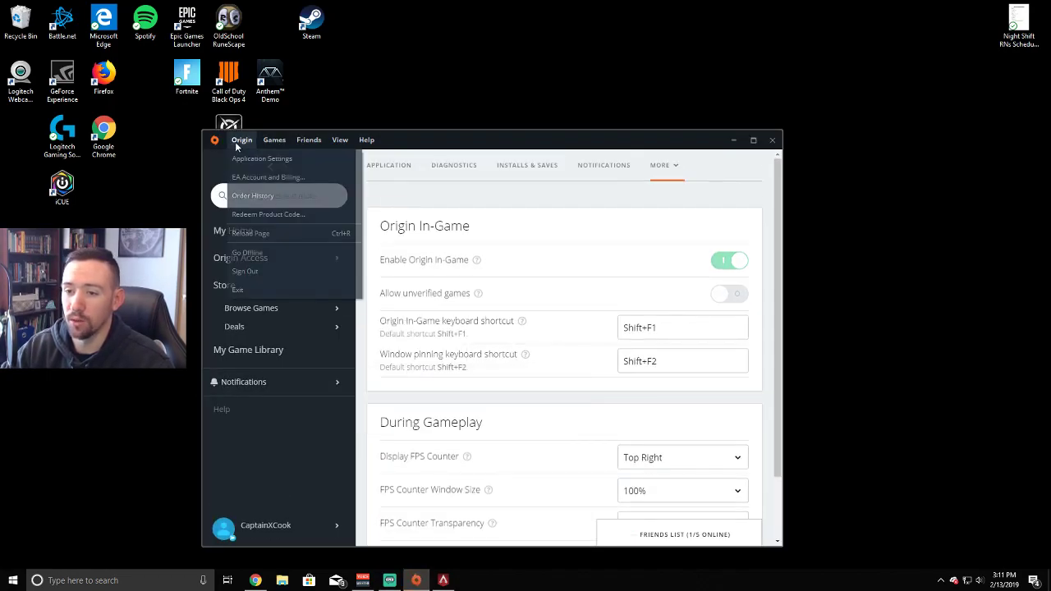
{"action": "left_click", "coordinate": [408, 193]}
{"action": "left_click", "coordinate": [233, 234]}
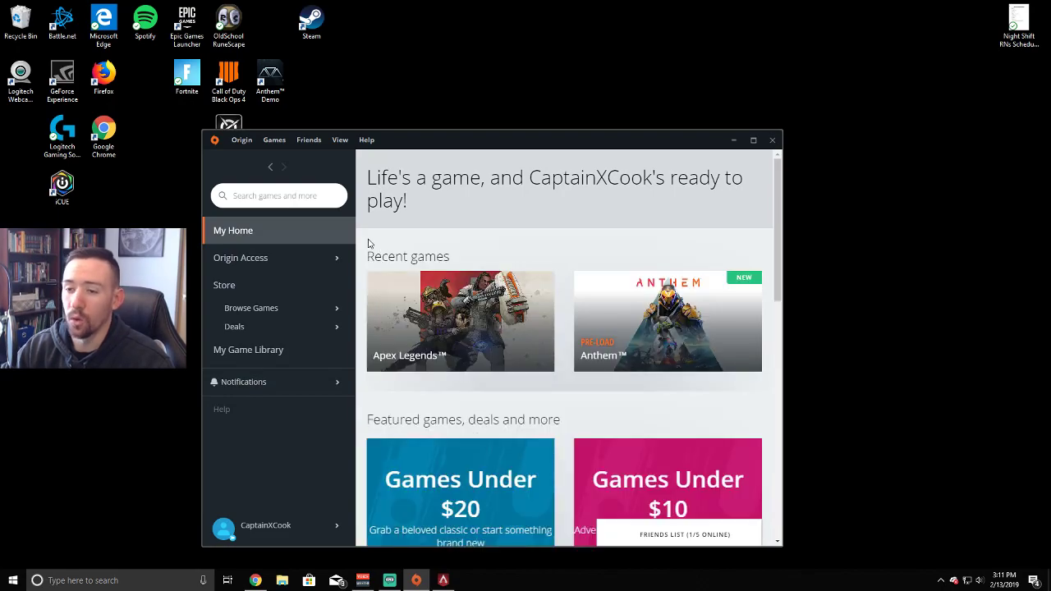
Open Application Settings and scroll to the Origin In-Game FPS counter options
{"action": "left_click", "coordinate": [242, 143]}
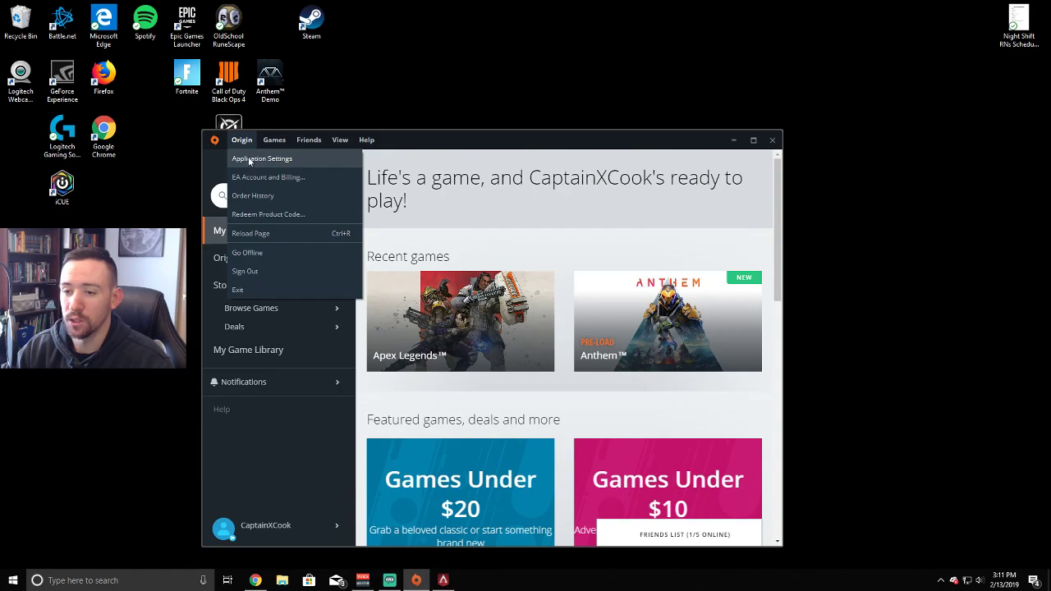
{"action": "left_click", "coordinate": [250, 160]}
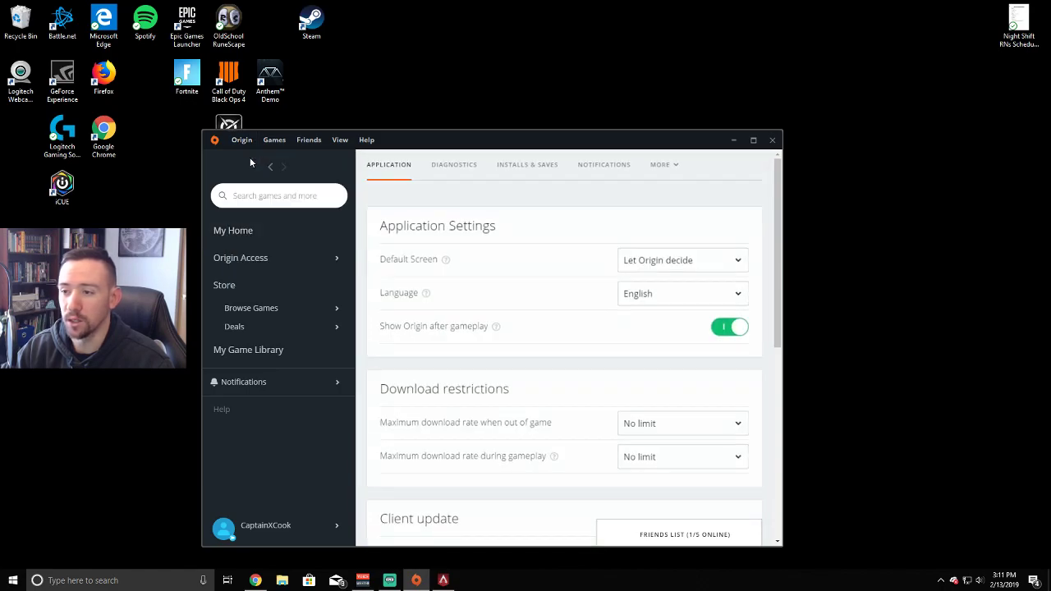
{"action": "left_click", "coordinate": [663, 169]}
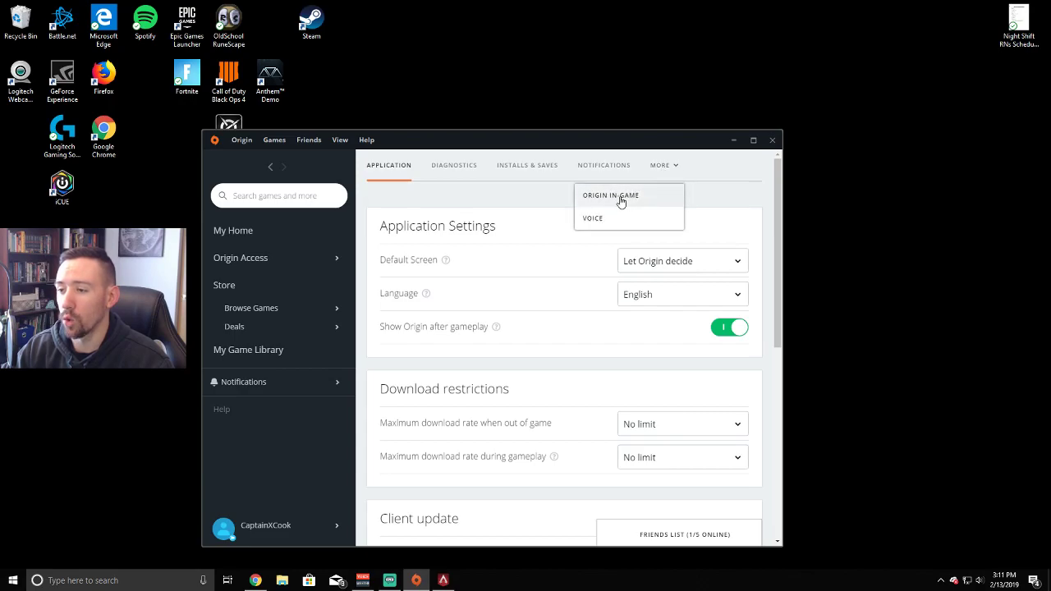
{"action": "left_click", "coordinate": [620, 200]}
{"action": "scroll", "coordinate": [599, 242], "scroll_direction": "down", "scroll_amount": 1}
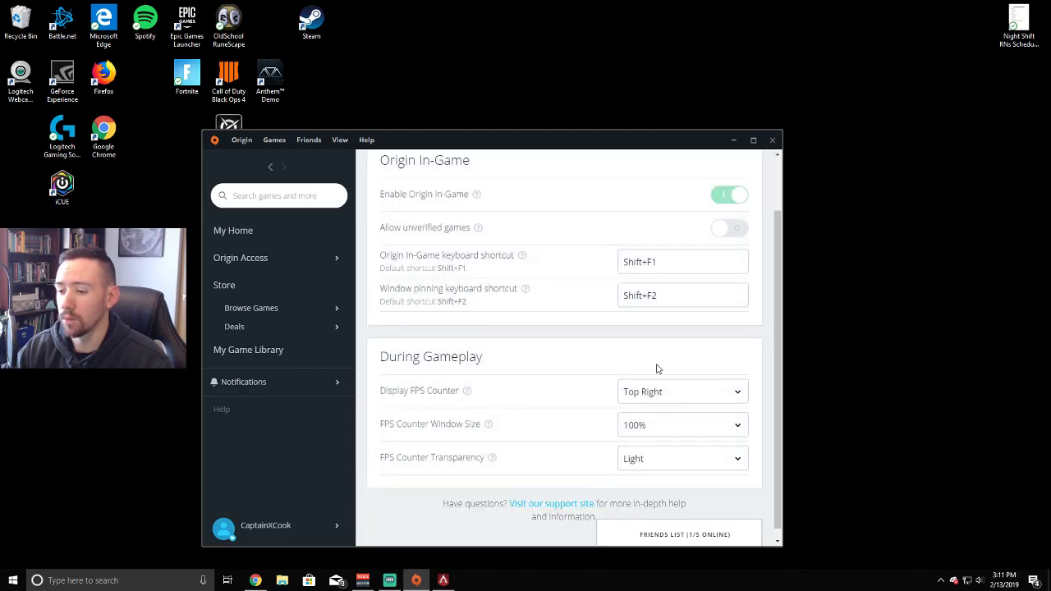
Set Display FPS Counter to Don't Display, then change it back to Top Right
{"action": "left_click", "coordinate": [668, 393]}
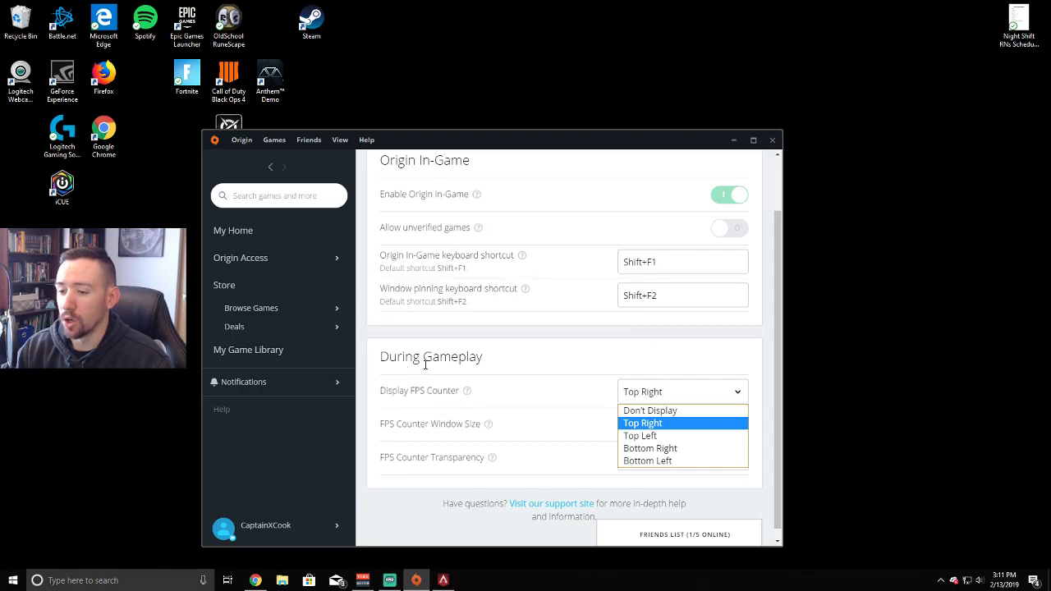
{"action": "left_click", "coordinate": [637, 410]}
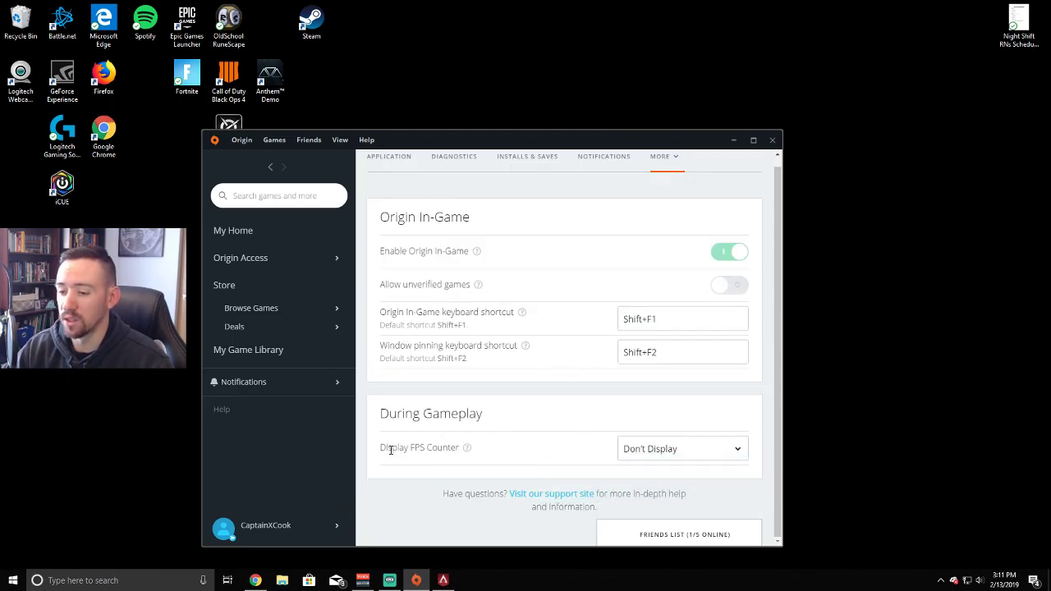
{"action": "left_click", "coordinate": [639, 457]}
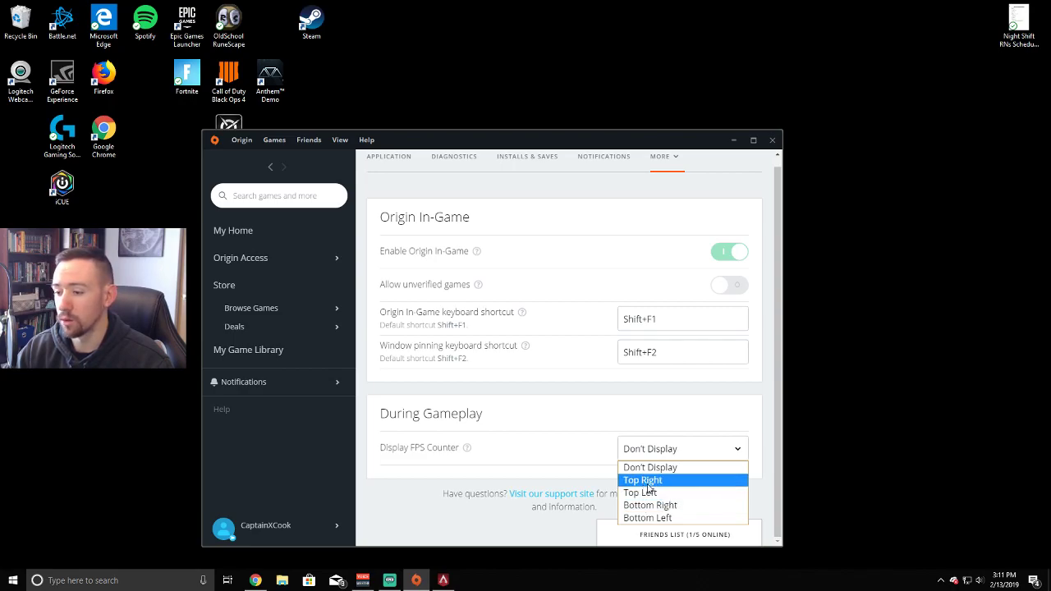
{"action": "left_click", "coordinate": [648, 484]}
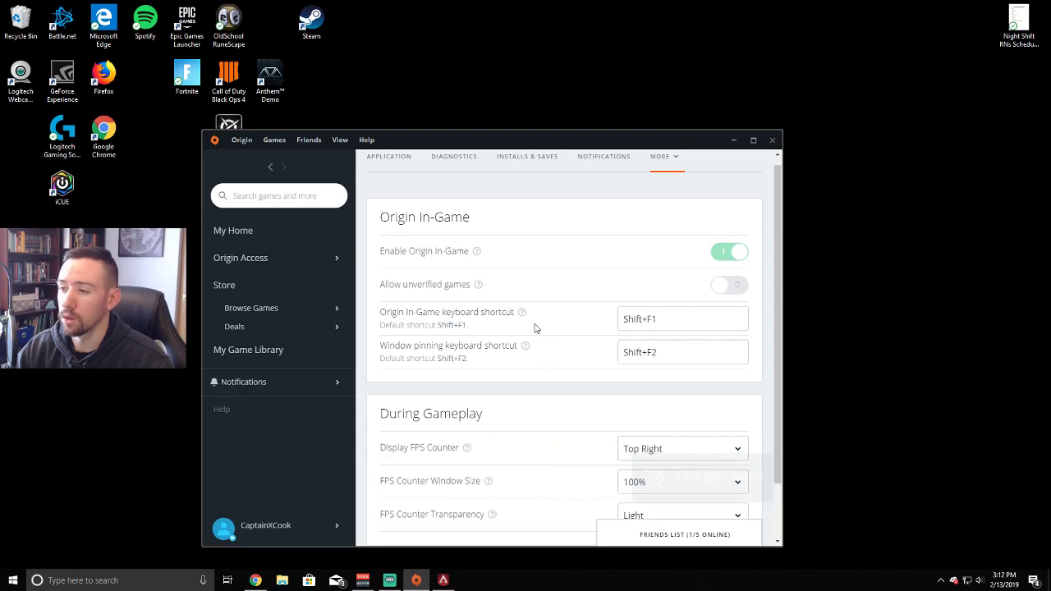
Switch to Apex Legends, open Settings, and scroll through the Video tab options
{"action": "left_click", "coordinate": [441, 581]}
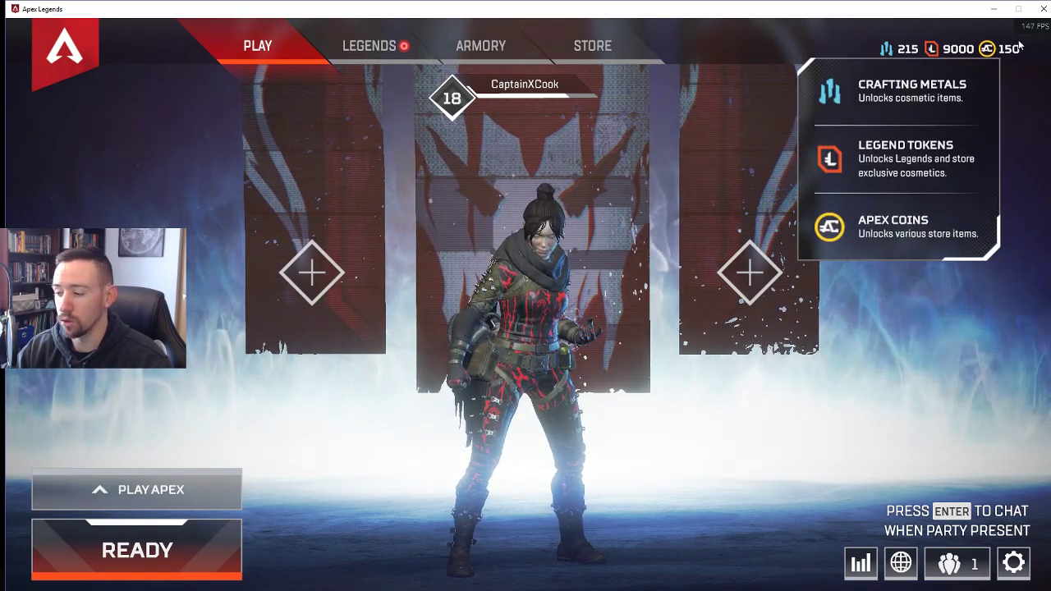
{"action": "key", "text": "Escape"}
{"action": "left_click", "coordinate": [539, 318]}
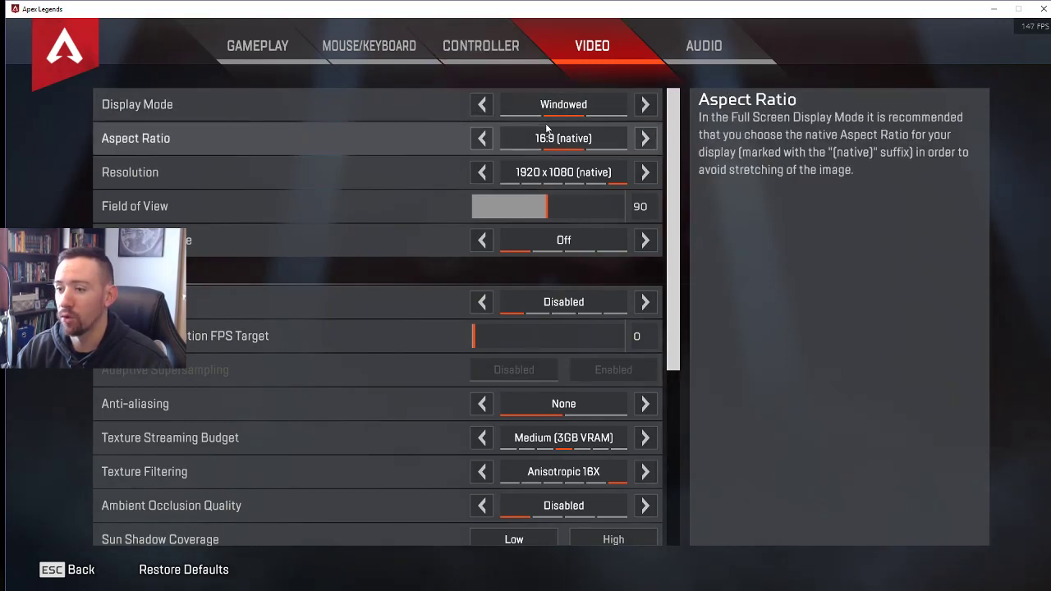
{"action": "scroll", "coordinate": [563, 193], "scroll_direction": "down", "scroll_amount": 1}
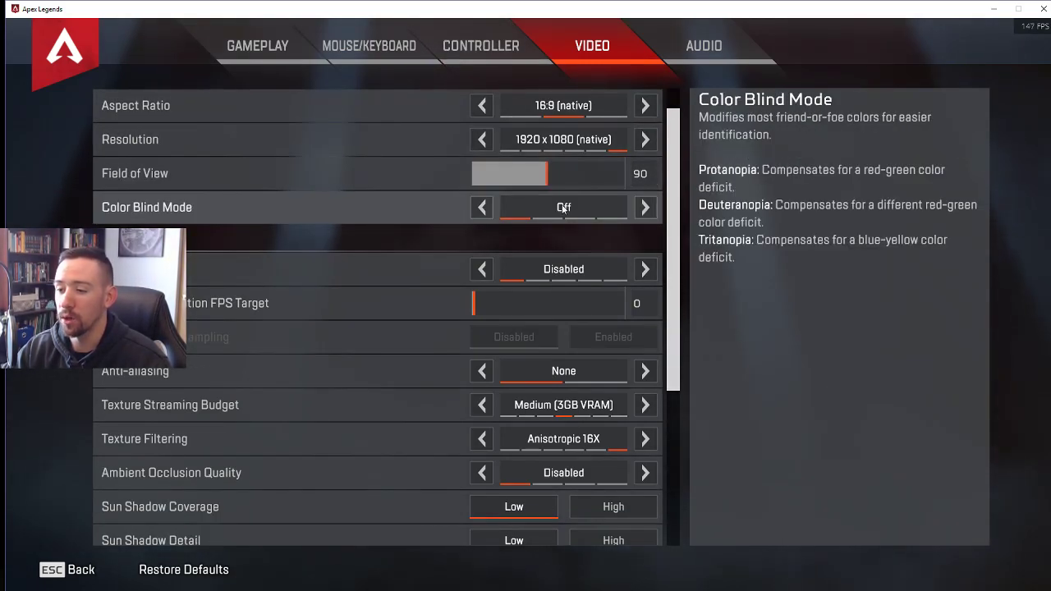
{"action": "scroll", "coordinate": [544, 237], "scroll_direction": "down", "scroll_amount": 1}
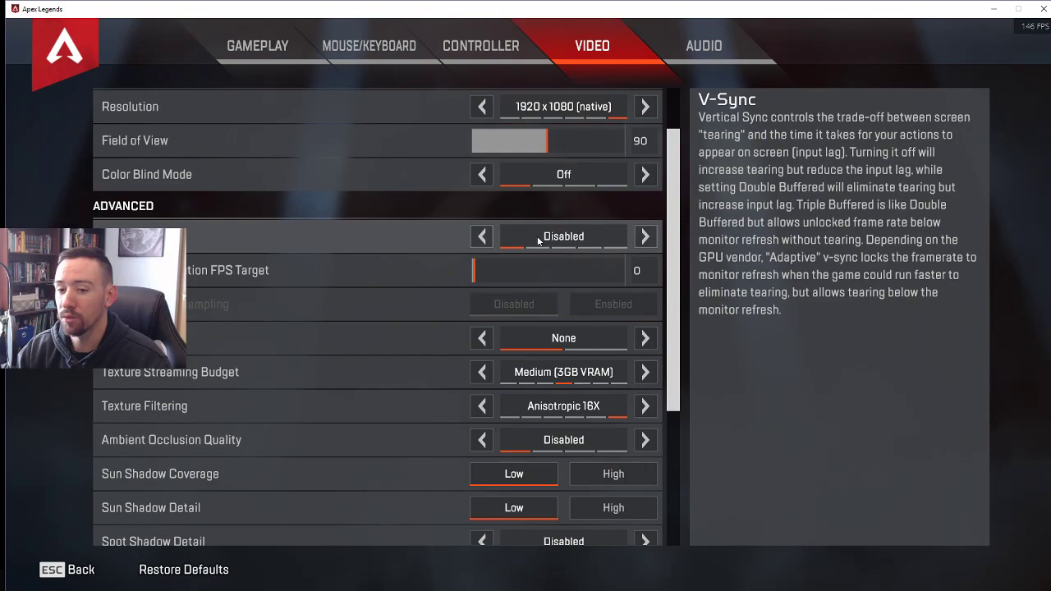
{"action": "scroll", "coordinate": [556, 305], "scroll_direction": "down", "scroll_amount": 1}
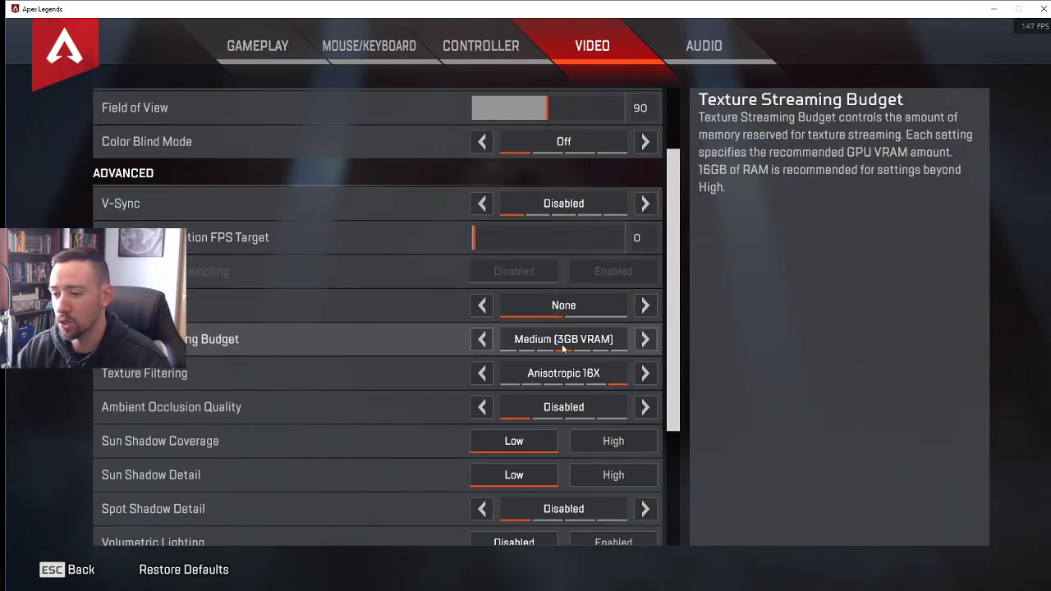
Cycle Texture Streaming Budget from None to Insane (8GB VRAM), ending at Medium (3GB VRAM)
{"action": "left_click", "coordinate": [482, 339]}
{"action": "left_click", "coordinate": [482, 339]}
{"action": "left_click", "coordinate": [482, 339]}
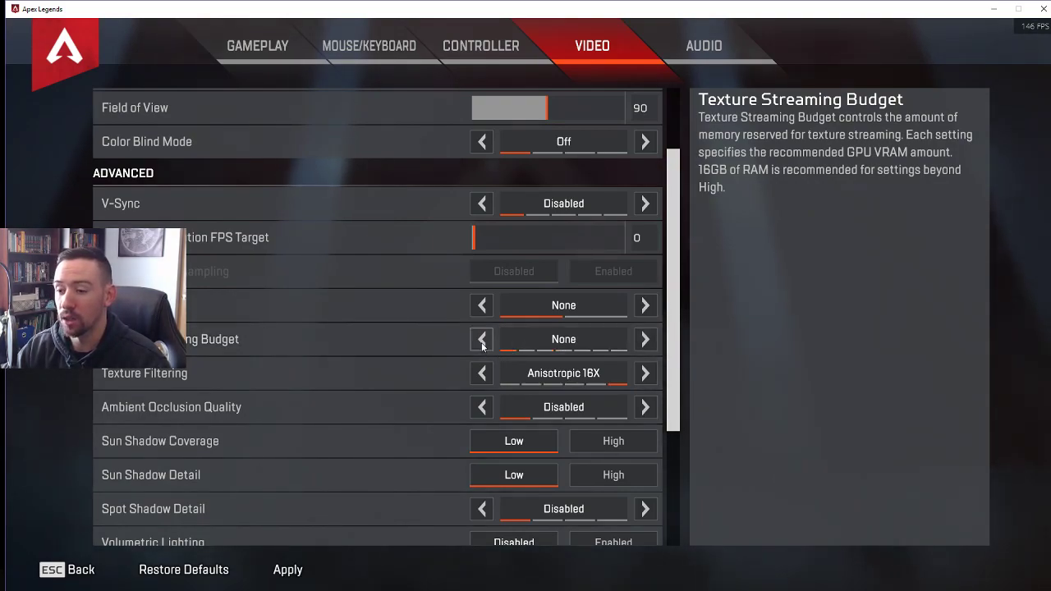
{"action": "left_click", "coordinate": [645, 340]}
{"action": "left_click", "coordinate": [646, 340]}
{"action": "left_click", "coordinate": [645, 340]}
{"action": "left_click", "coordinate": [646, 340]}
{"action": "left_click", "coordinate": [646, 340]}
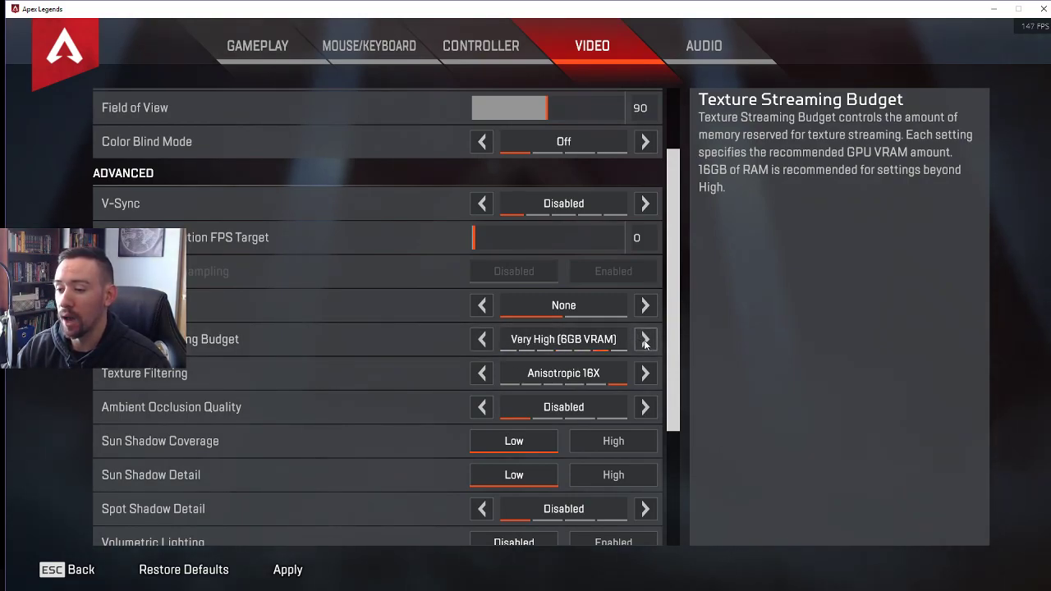
{"action": "left_click", "coordinate": [646, 340]}
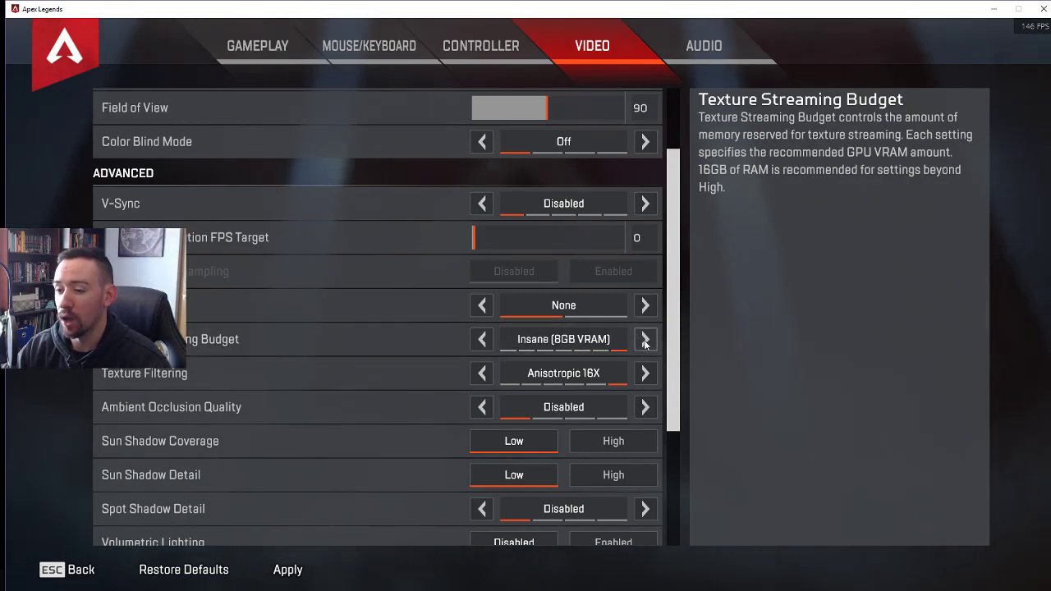
{"action": "left_click", "coordinate": [482, 340]}
{"action": "left_click", "coordinate": [482, 340]}
{"action": "left_click", "coordinate": [482, 340]}
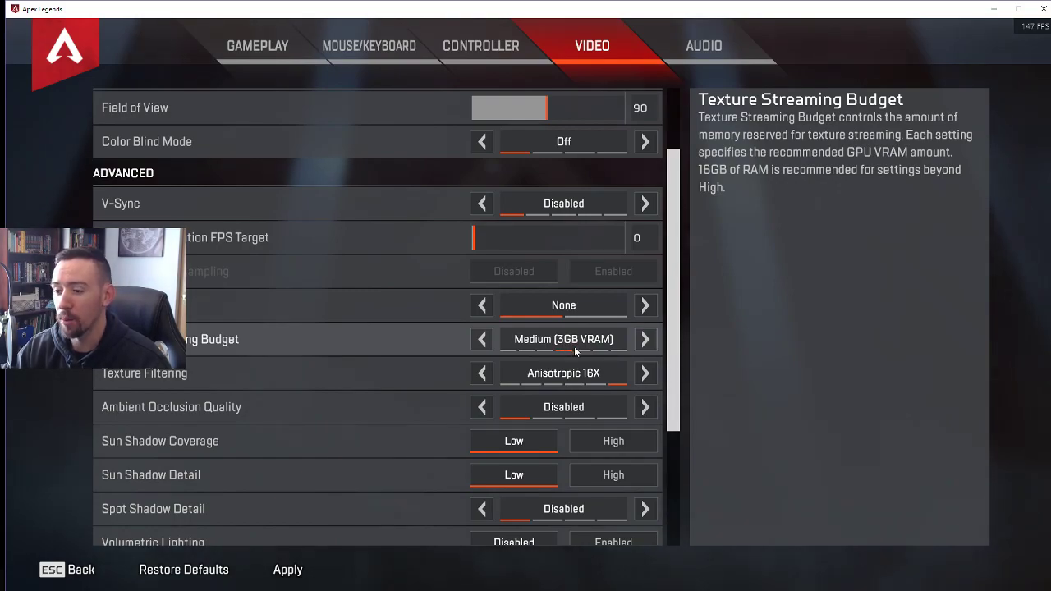
{"action": "scroll", "coordinate": [573, 366], "scroll_direction": "down", "scroll_amount": 1}
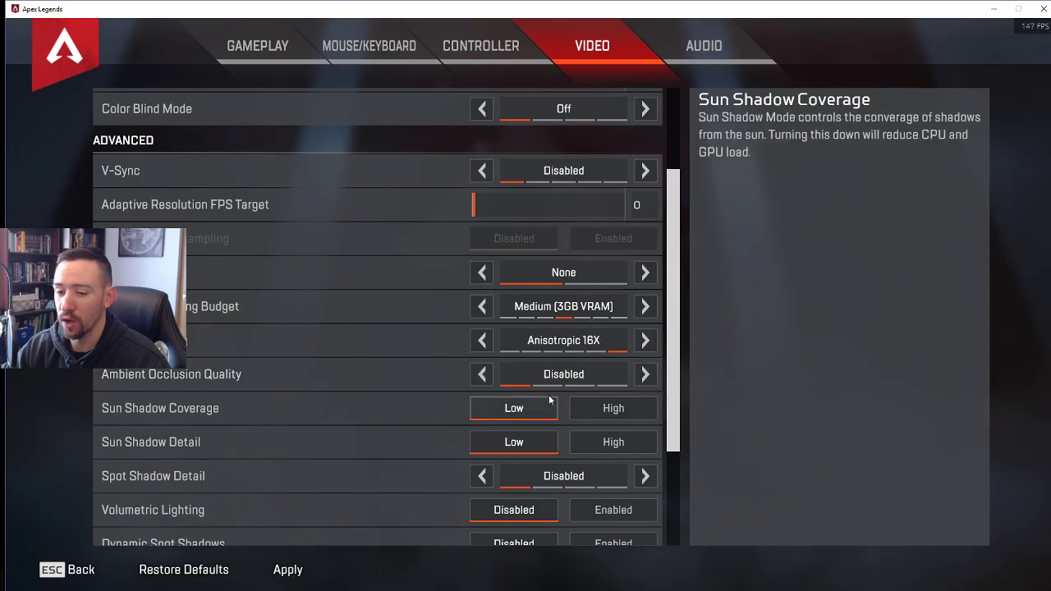
{"action": "scroll", "coordinate": [542, 390], "scroll_direction": "down", "scroll_amount": 1}
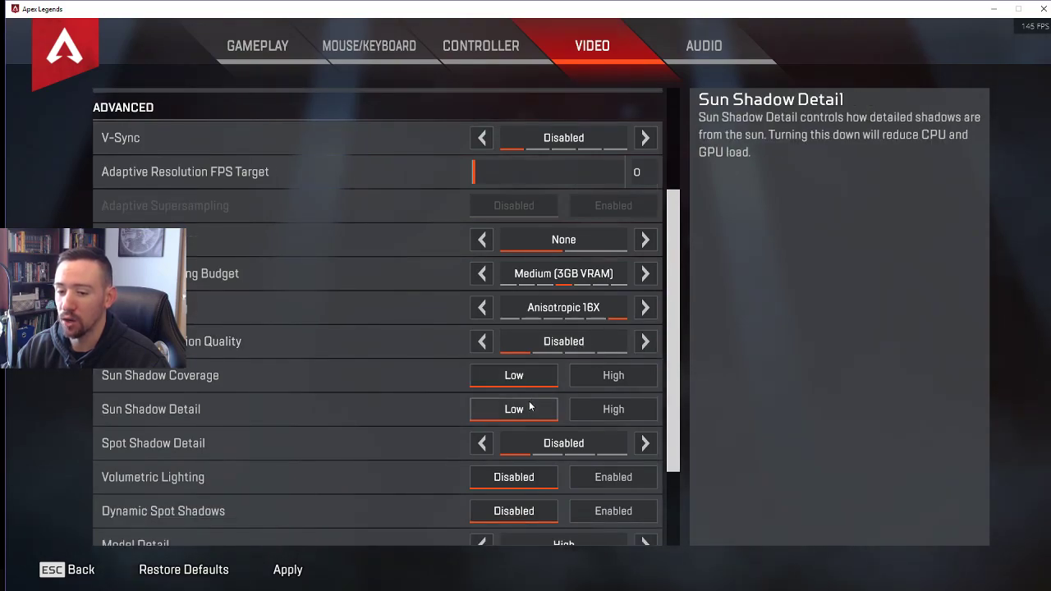
{"action": "scroll", "coordinate": [532, 409], "scroll_direction": "down", "scroll_amount": 1}
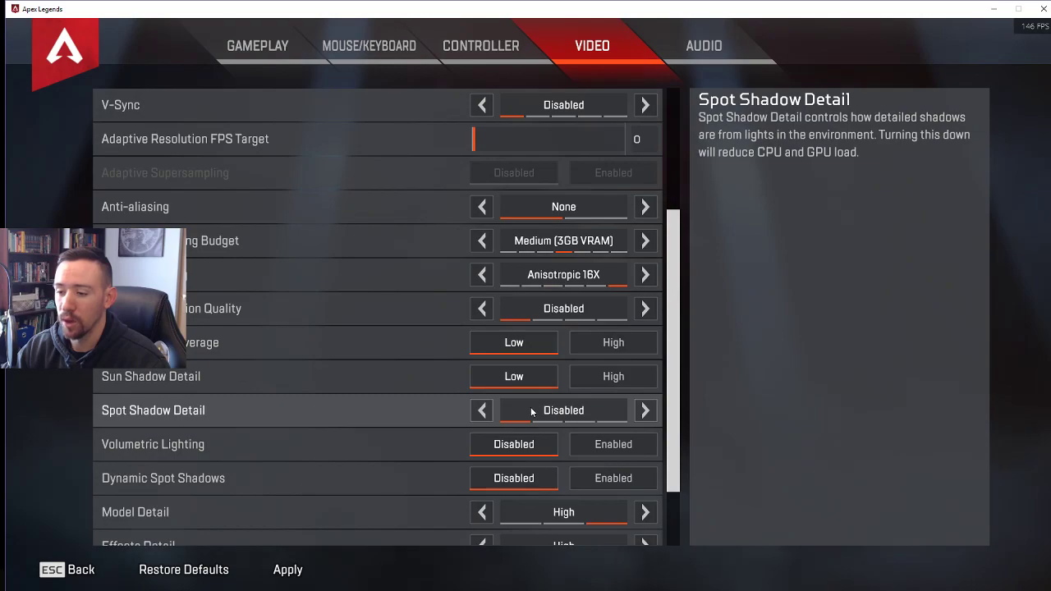
{"action": "scroll", "coordinate": [532, 410], "scroll_direction": "down", "scroll_amount": 1}
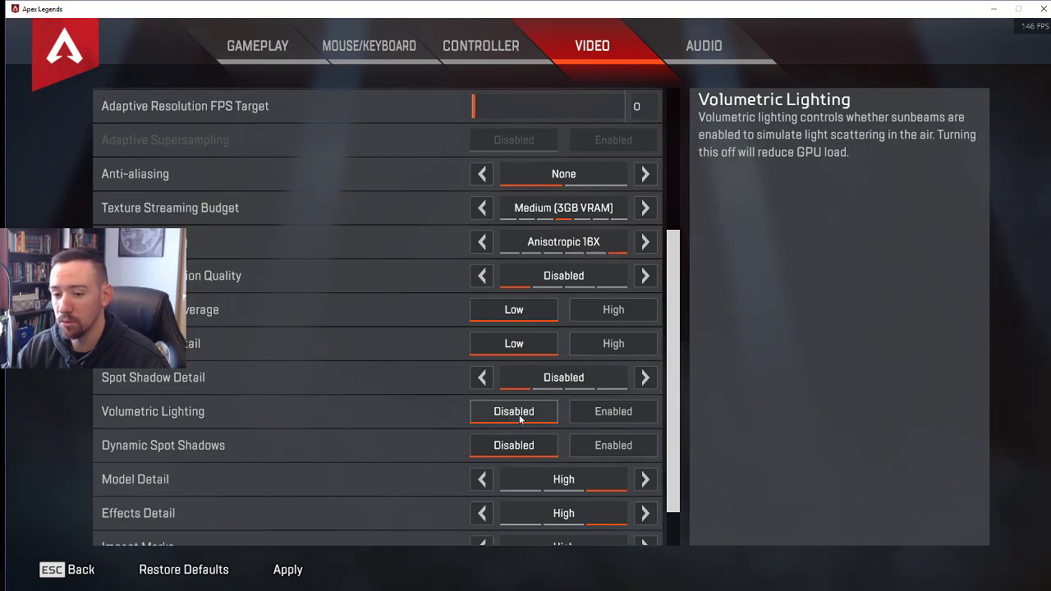
{"action": "scroll", "coordinate": [520, 419], "scroll_direction": "down", "scroll_amount": 1}
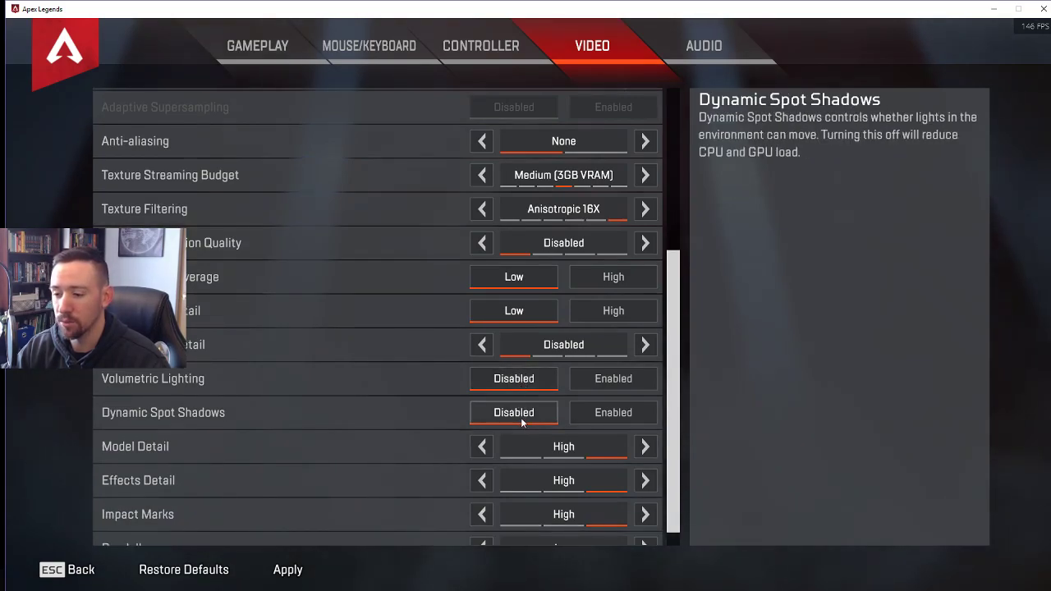
{"action": "scroll", "coordinate": [521, 417], "scroll_direction": "down", "scroll_amount": 1}
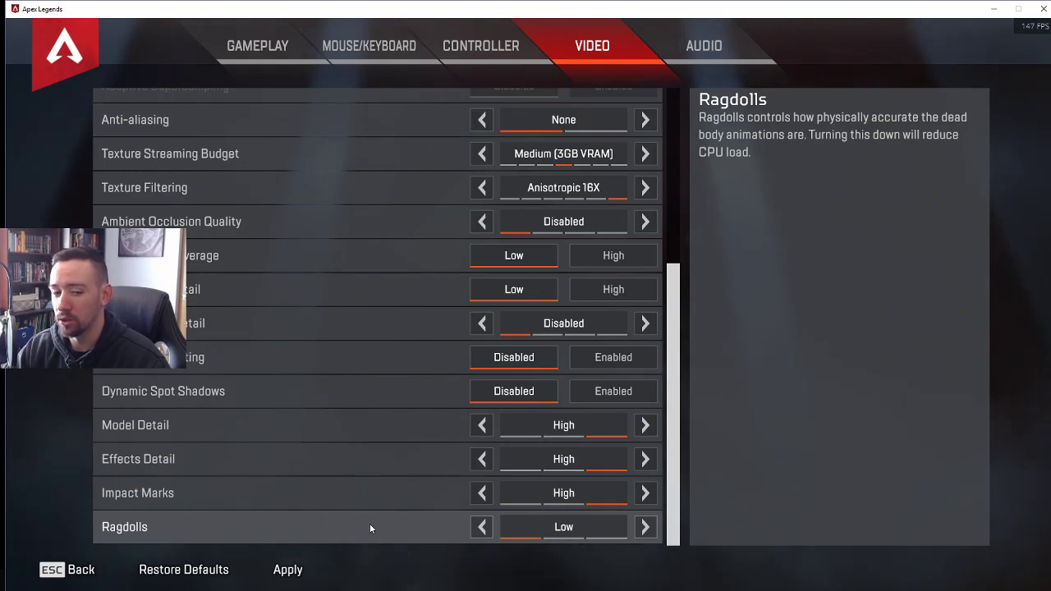
Apply the changed video settings, then switch to the Gameplay settings page
{"action": "scroll", "coordinate": [316, 556], "scroll_direction": "up", "scroll_amount": 2}
{"action": "left_click", "coordinate": [287, 569]}
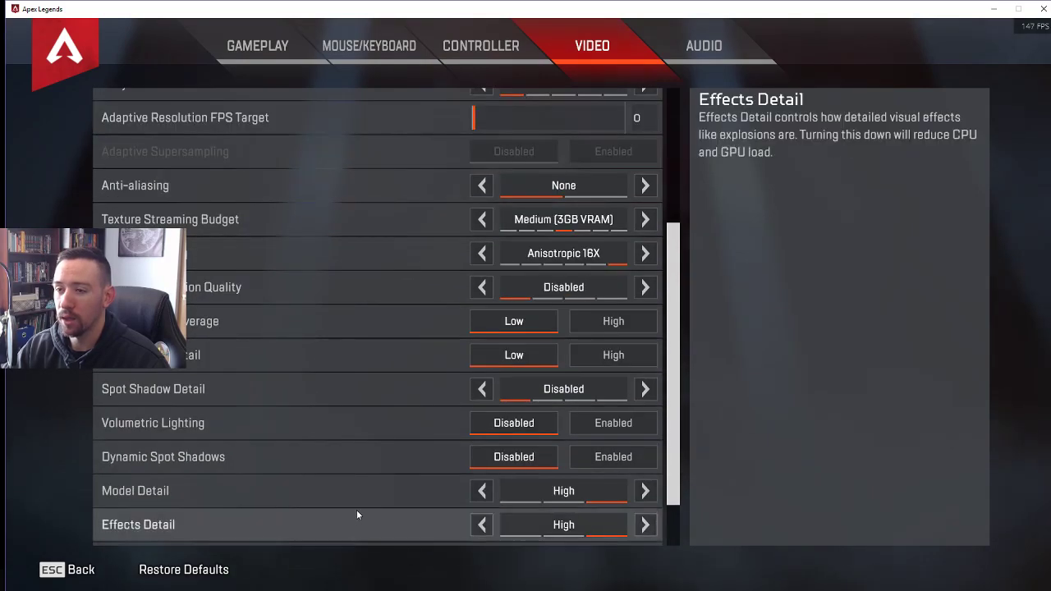
{"action": "scroll", "coordinate": [361, 476], "scroll_direction": "up", "scroll_amount": 6}
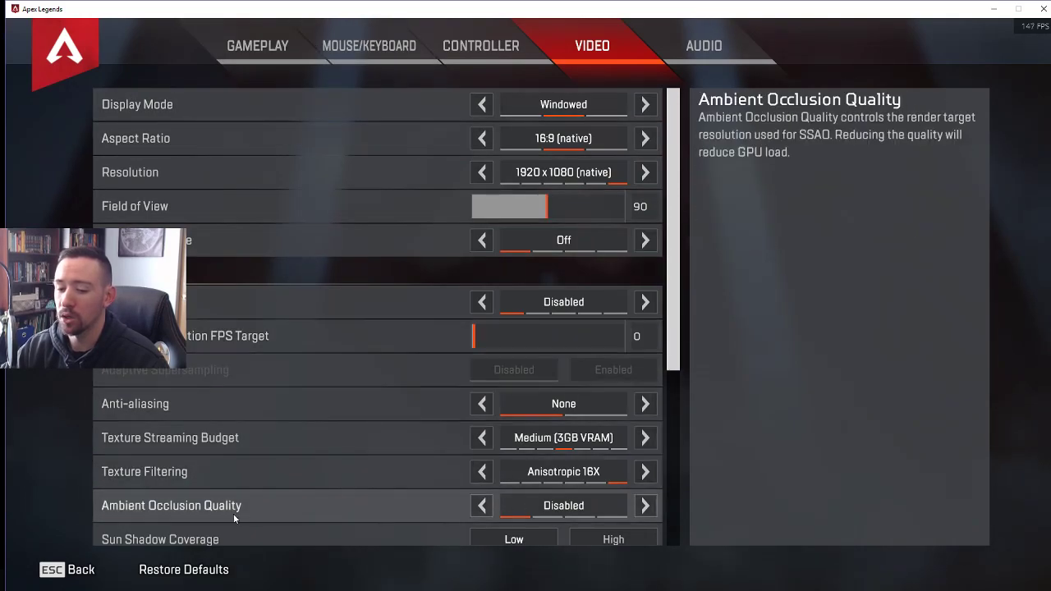
{"action": "left_click", "coordinate": [271, 51]}
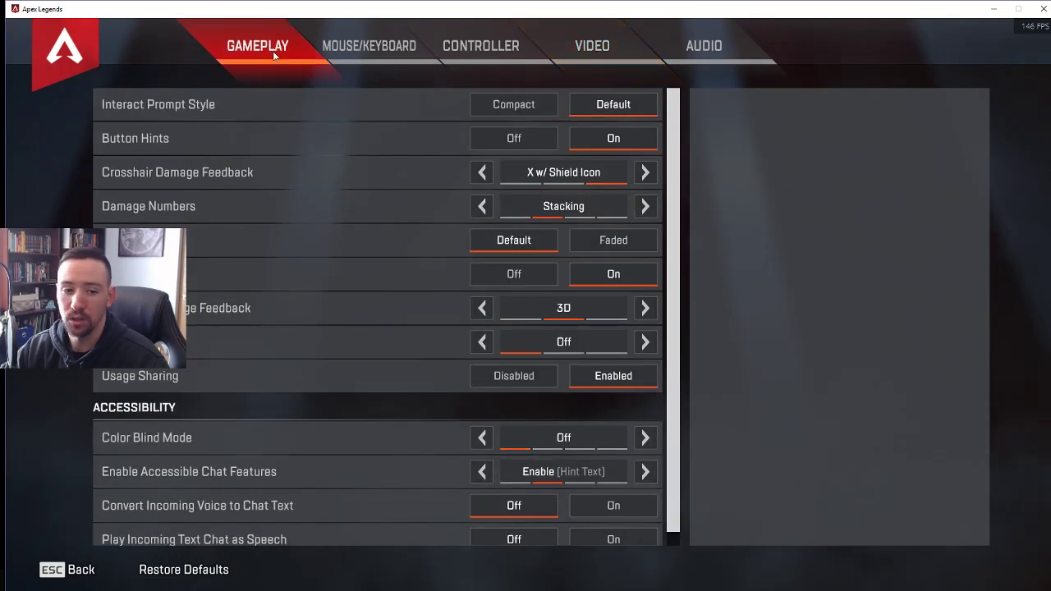